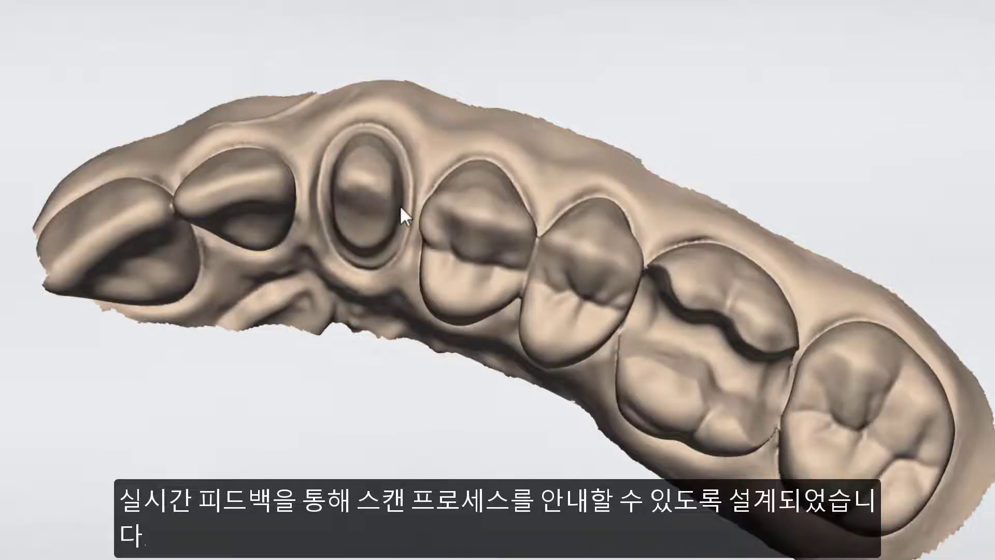
Step: Zoom in and orbit the scan preview to a tilted side view
scroll(367, 211, "up", 5)
mouse_move(365, 200)
right_mouse_down()
mouse_move(371, 113)
mouse_move(337, 133)
mouse_move(312, 169)
mouse_move(318, 206)
mouse_move(408, 241)
mouse_move(356, 256)
mouse_move(352, 197)
right_mouse_up()
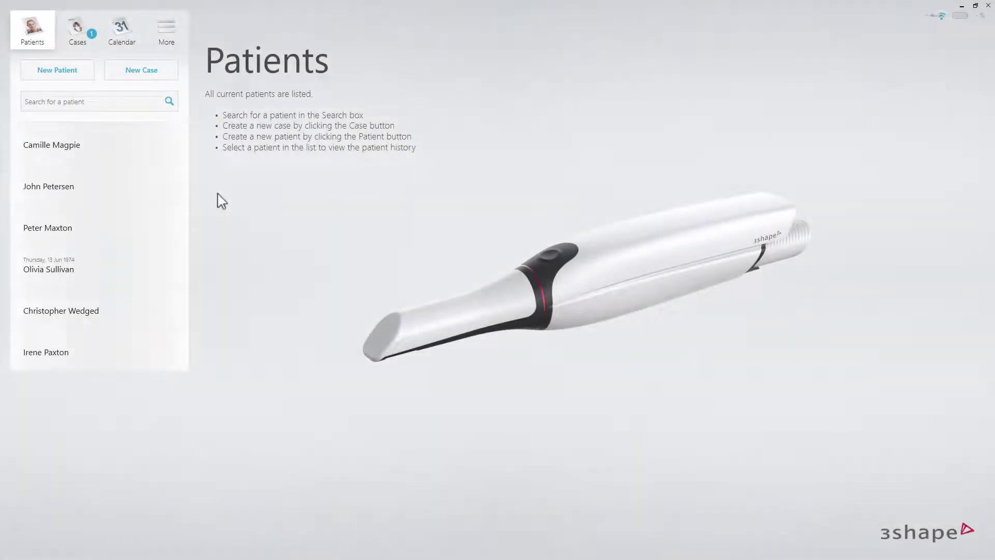
Step: Open the patient's record, create a new case, and address it to the KAMDent lab
left_click(187, 314)
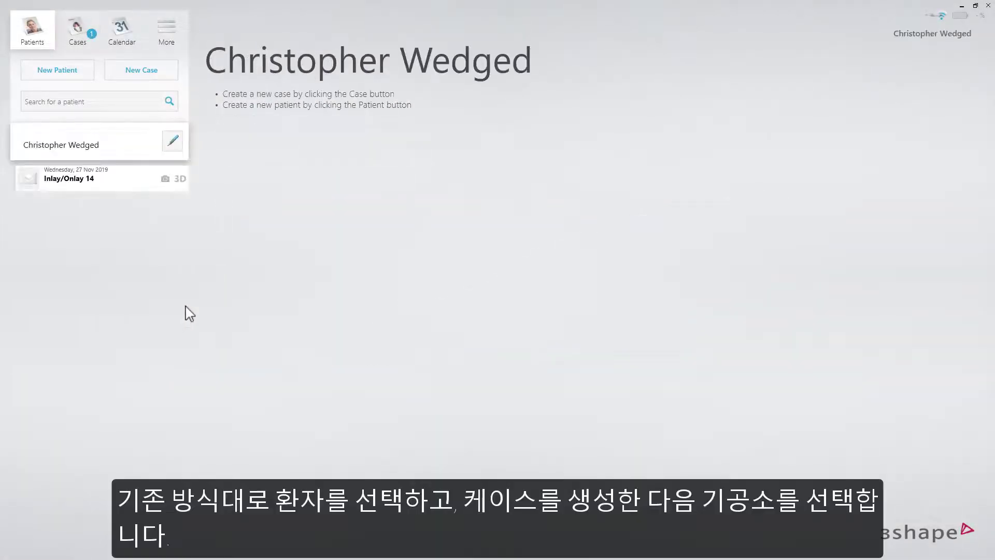
left_click(169, 75)
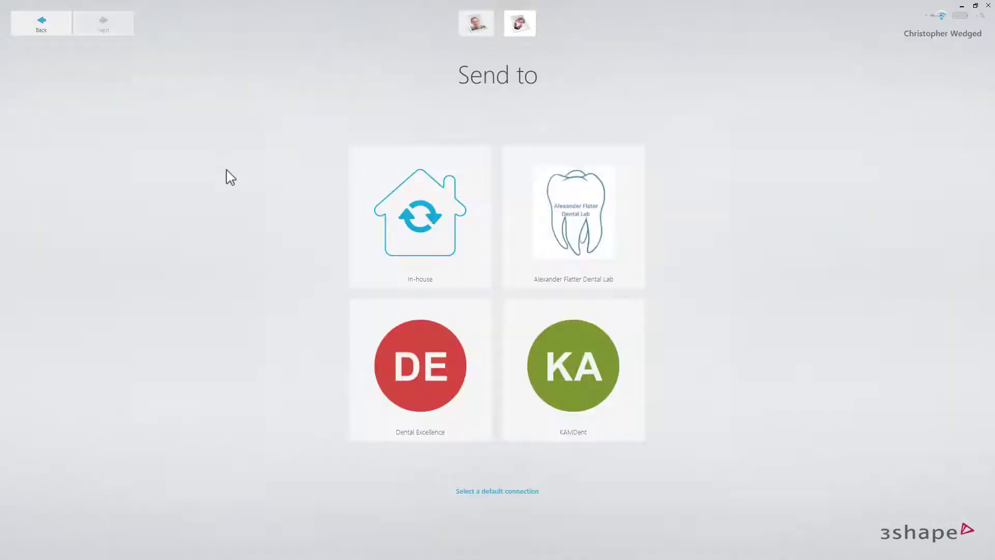
left_click(516, 312)
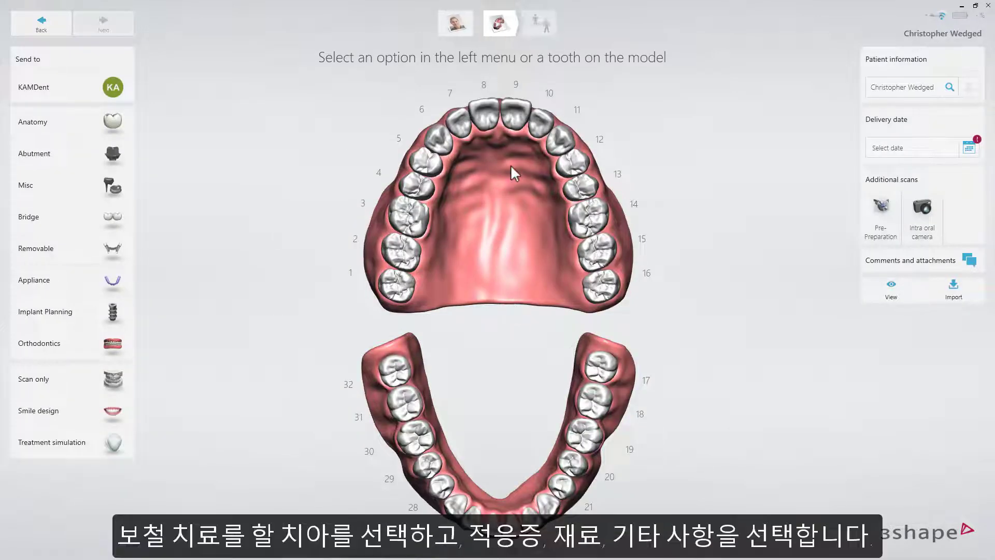
Step: Order tooth 11 as an anatomical Emax crown in shade A2
left_click(554, 145)
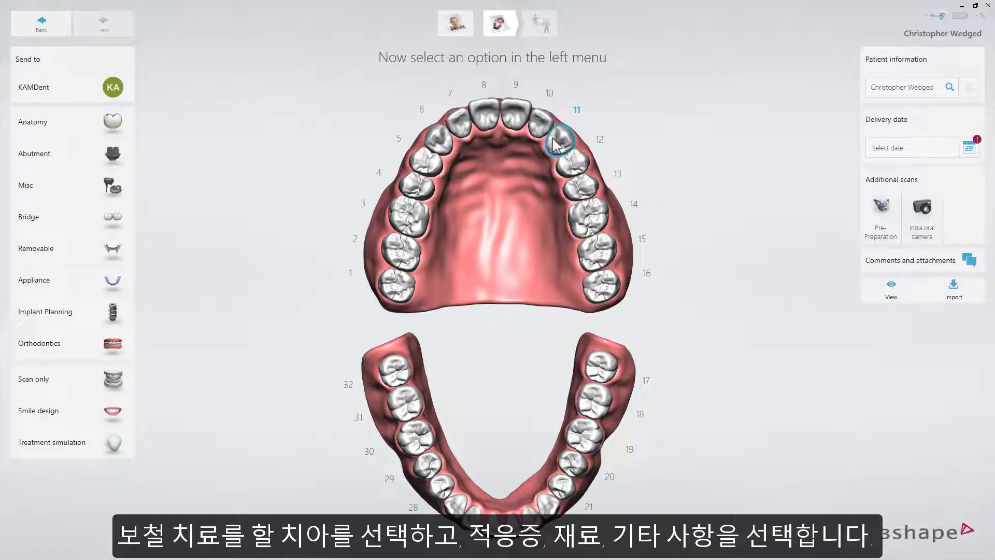
left_click(134, 134)
left_click(311, 126)
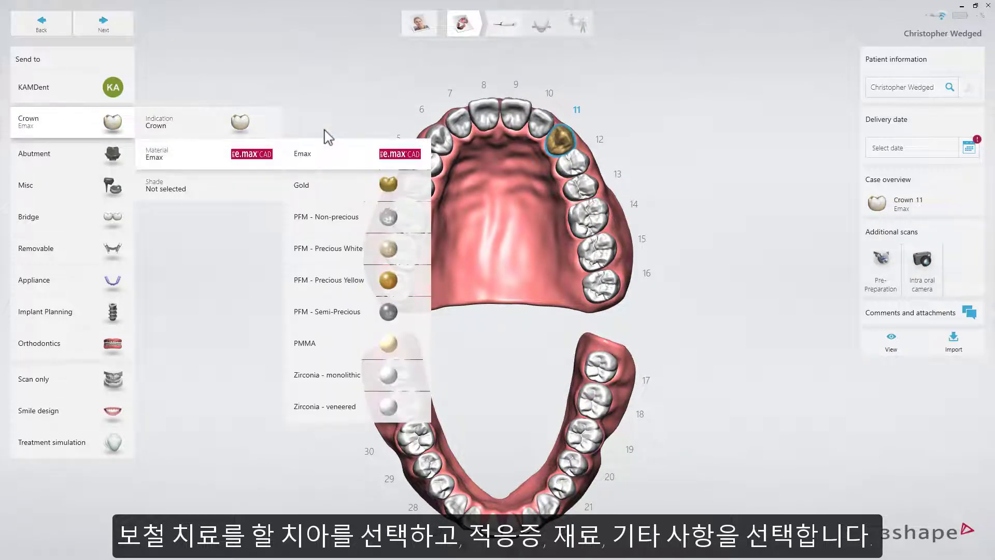
left_click(322, 163)
left_click(323, 250)
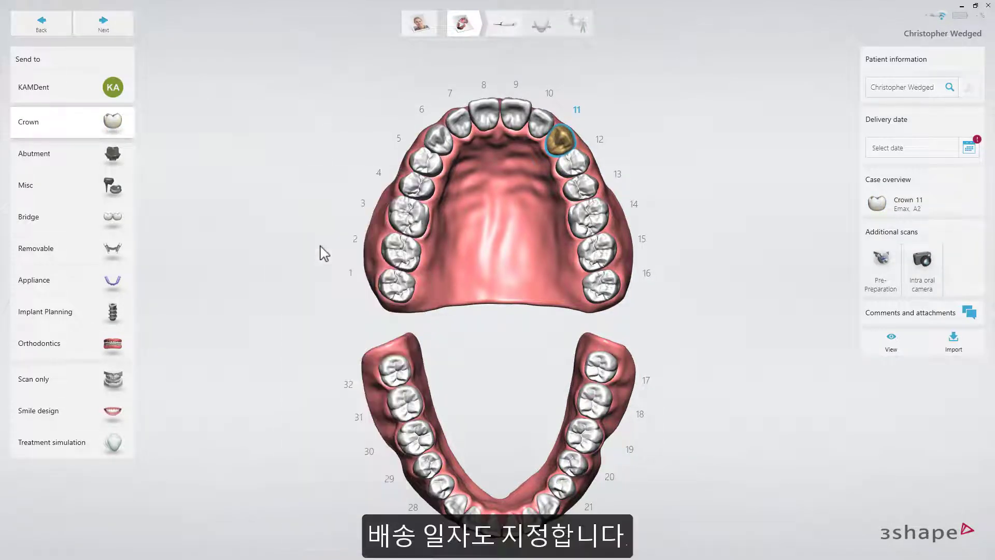
Step: Set the delivery date to 04.12.2019 at 13:00 and proceed to scanning
left_click(968, 148)
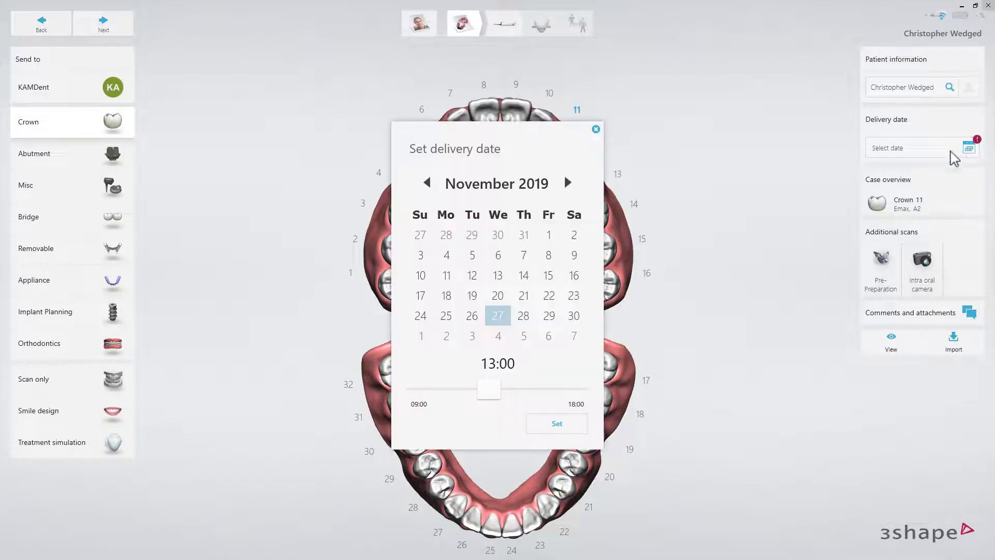
left_click(498, 336)
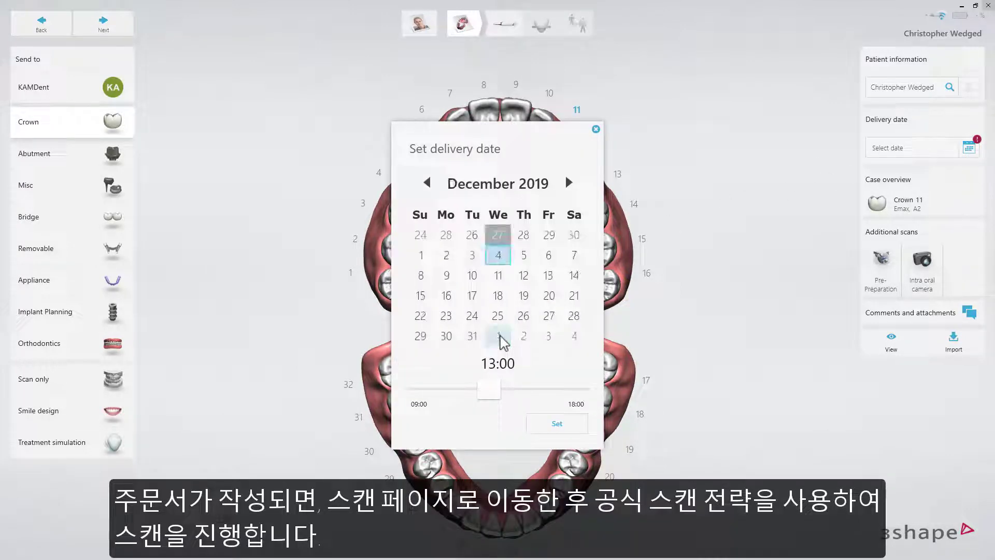
left_click(549, 421)
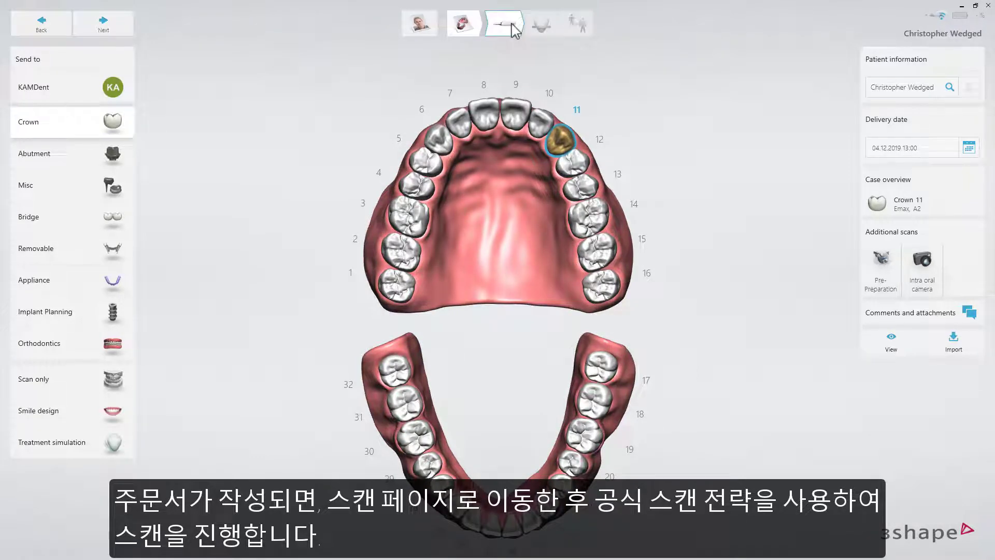
left_click(512, 26)
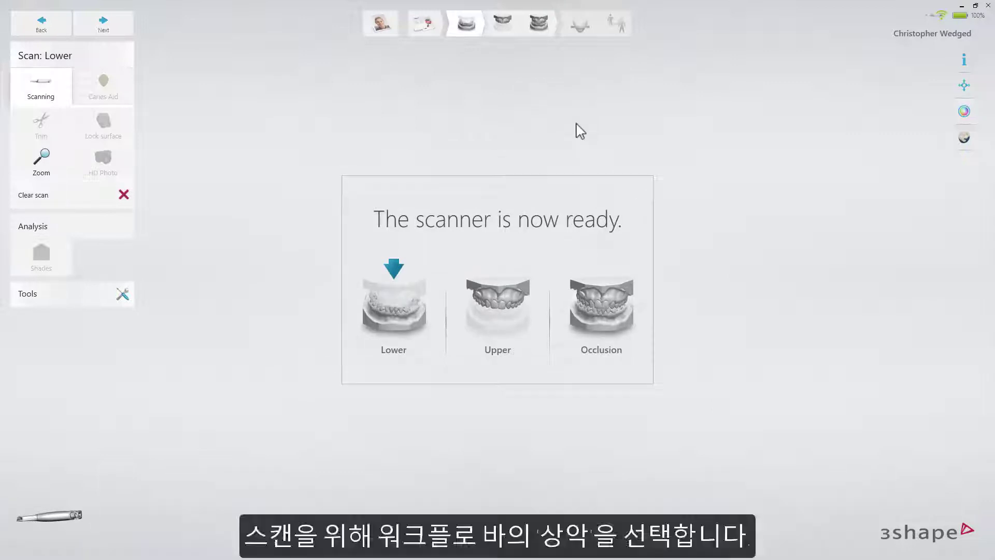
Step: Scan the upper jaw, mark tooth 11 as the preparation, and go to analysis
left_click(505, 23)
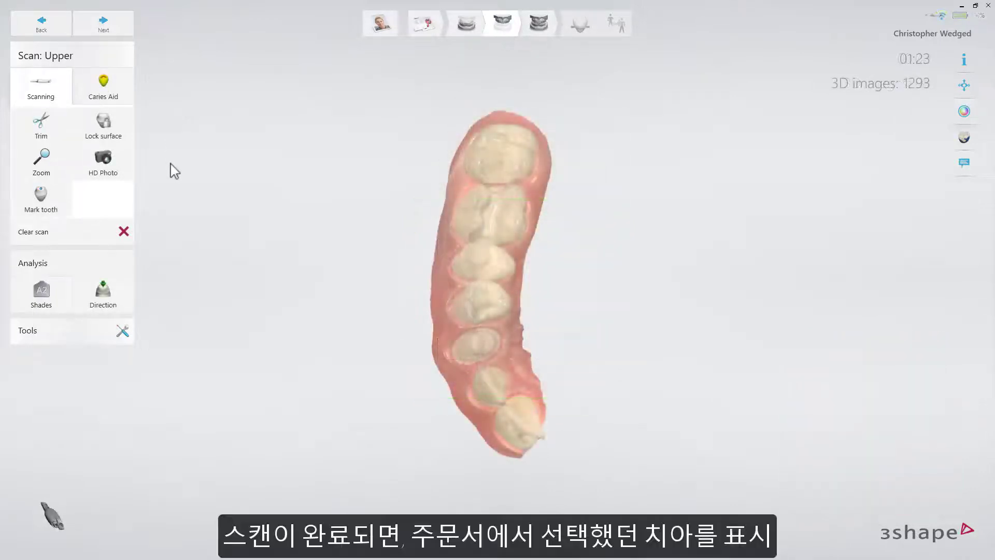
left_click(47, 201)
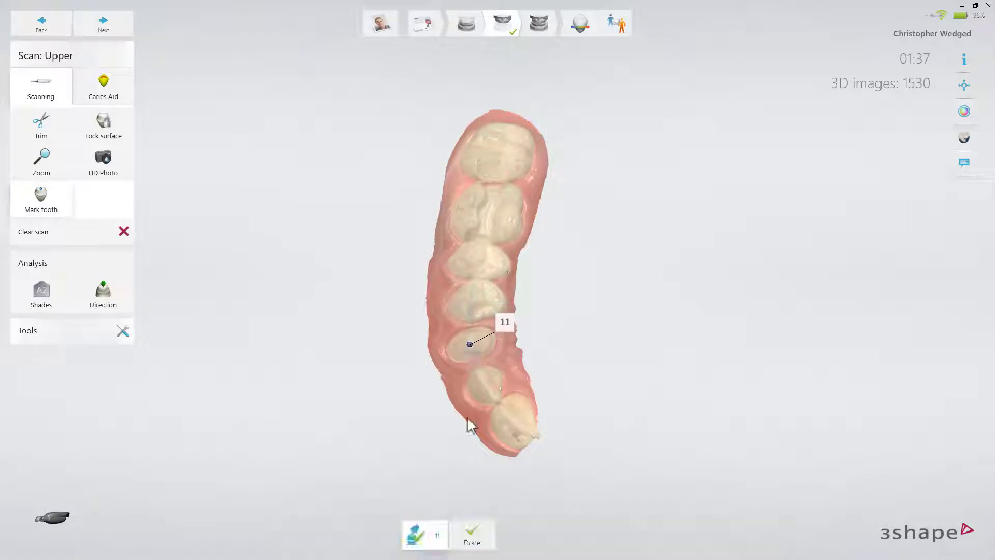
left_click(470, 531)
left_click(587, 31)
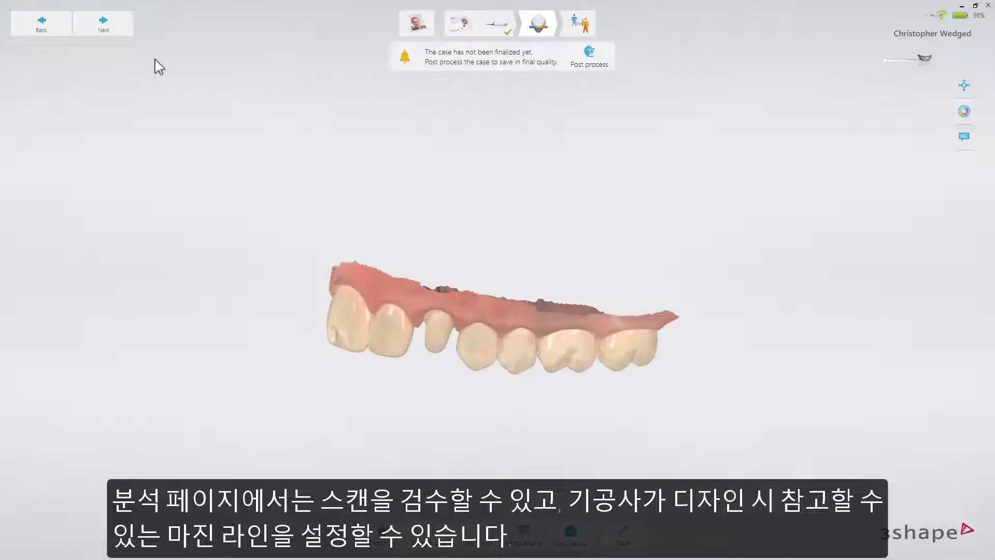
Step: Tilt the scan to a side view and switch it to monochrome
right_click_drag(245, 208, 271, 79)
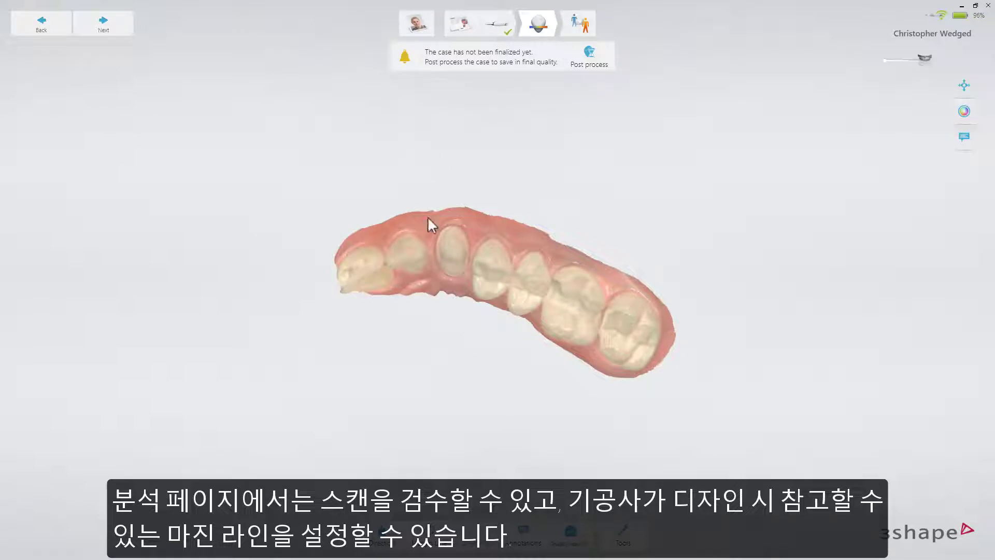
scroll(449, 267, "up", 5)
mouse_move(451, 266)
right_mouse_down()
mouse_move(460, 152)
mouse_move(449, 251)
right_mouse_up()
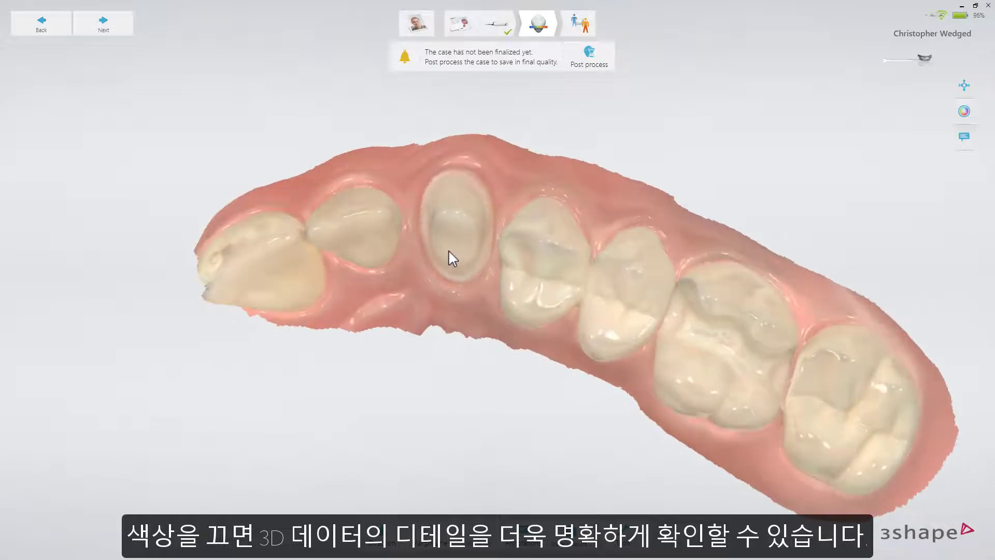
left_click(963, 112)
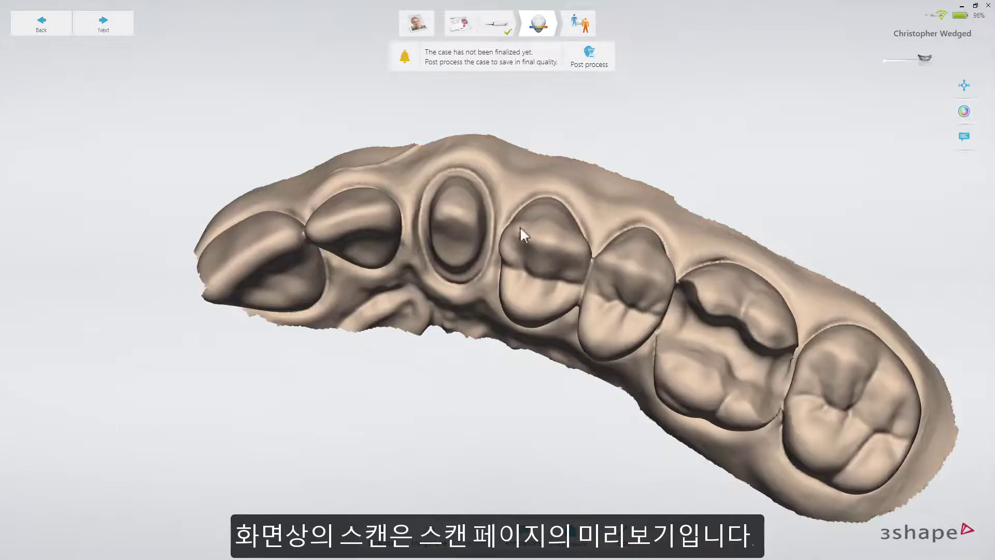
Step: Zoom in, then restore the colour texture and fit the whole arch into view
scroll(458, 239, "up", 4)
right_click_drag(457, 245, 446, 225)
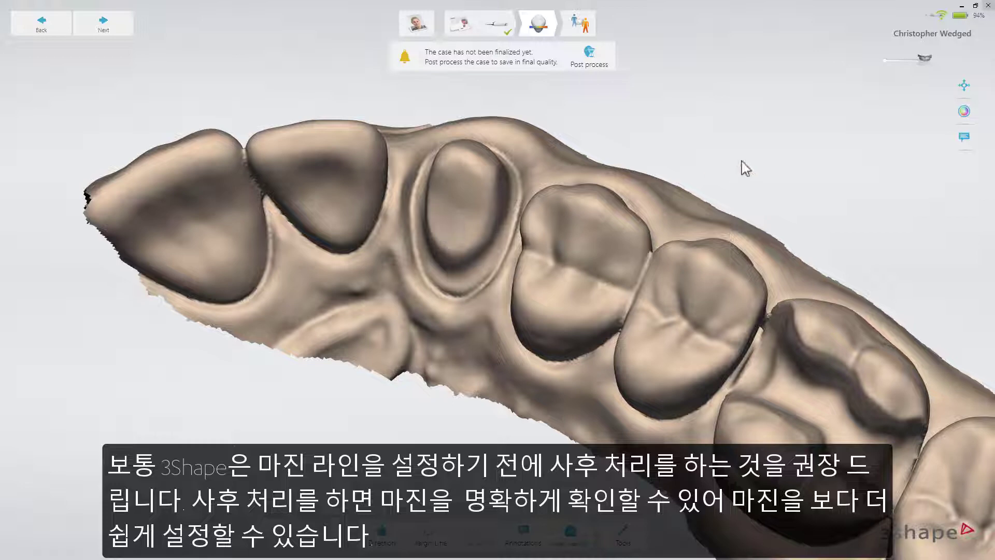
left_click(964, 111)
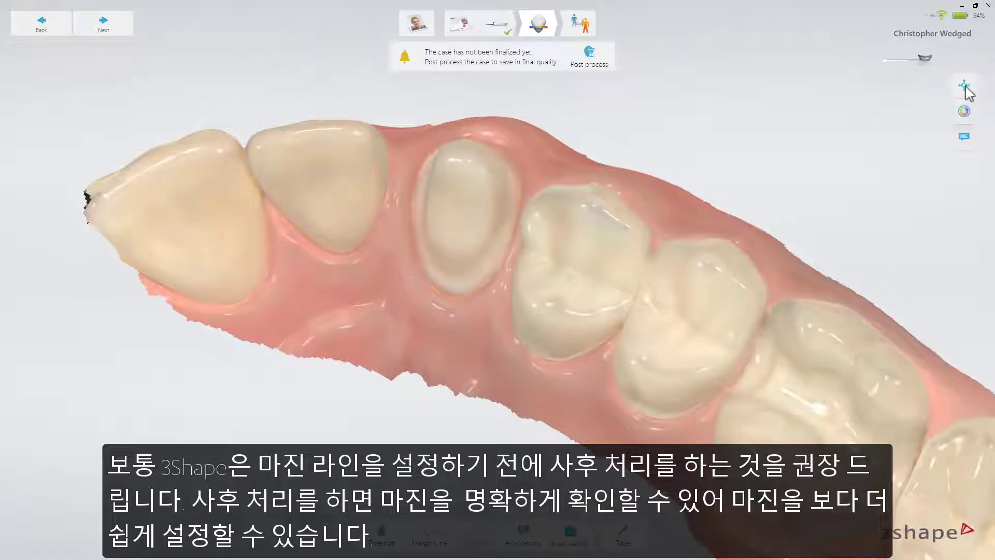
left_click(965, 87)
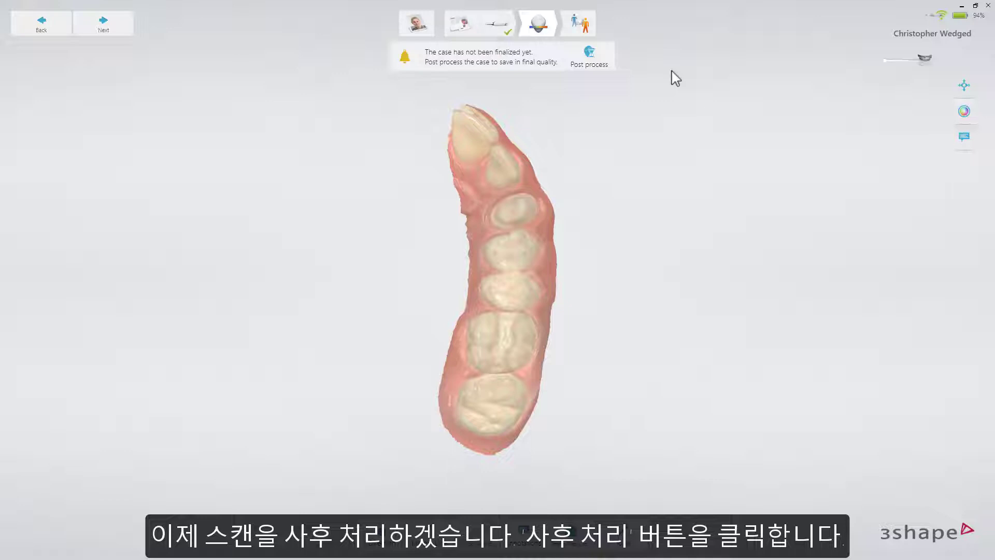
Step: Post-process the upper-arch scan data to final quality
left_click(606, 58)
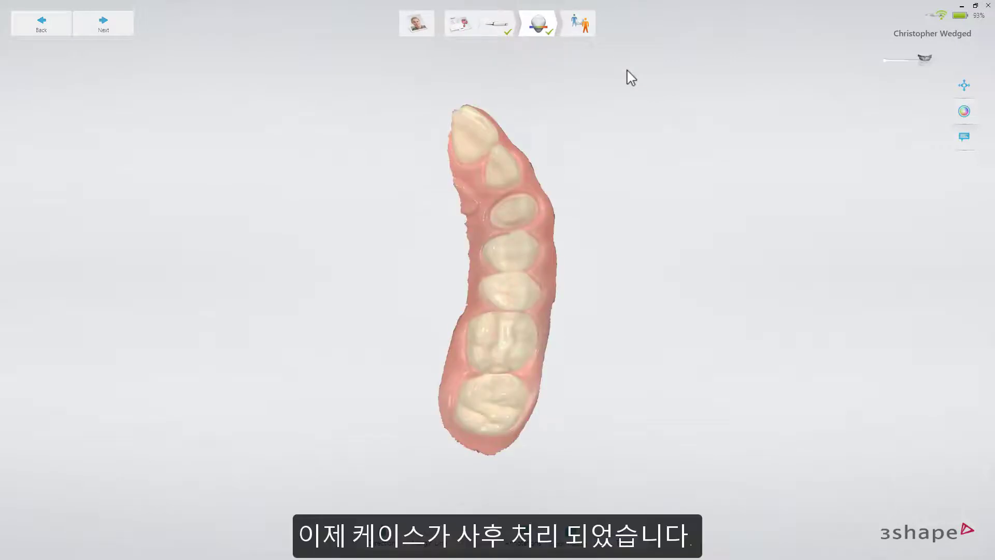
scroll(511, 219, "up", 5)
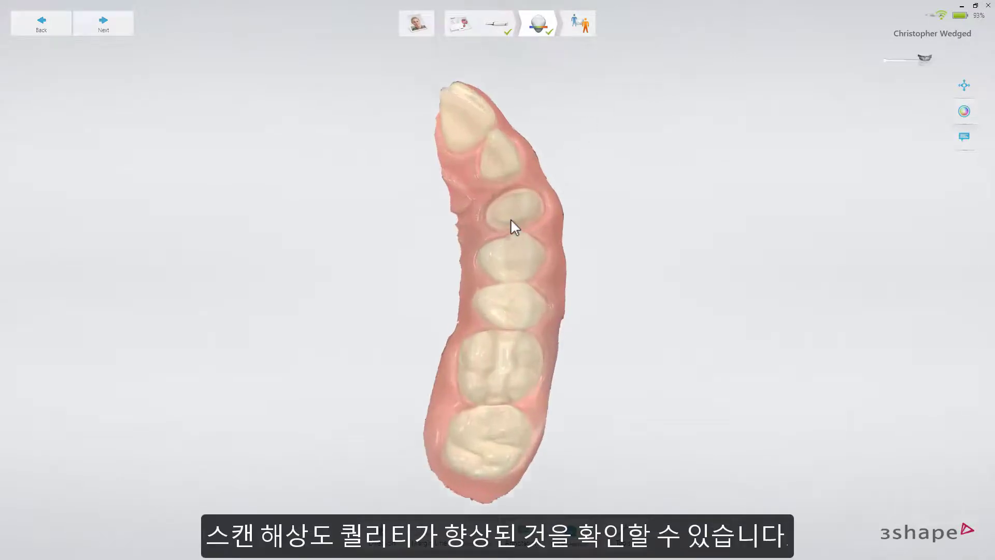
Step: Zoom and rotate onto prepared tooth 11 to check its detail, then start the margin line
scroll(511, 219, "up", 5)
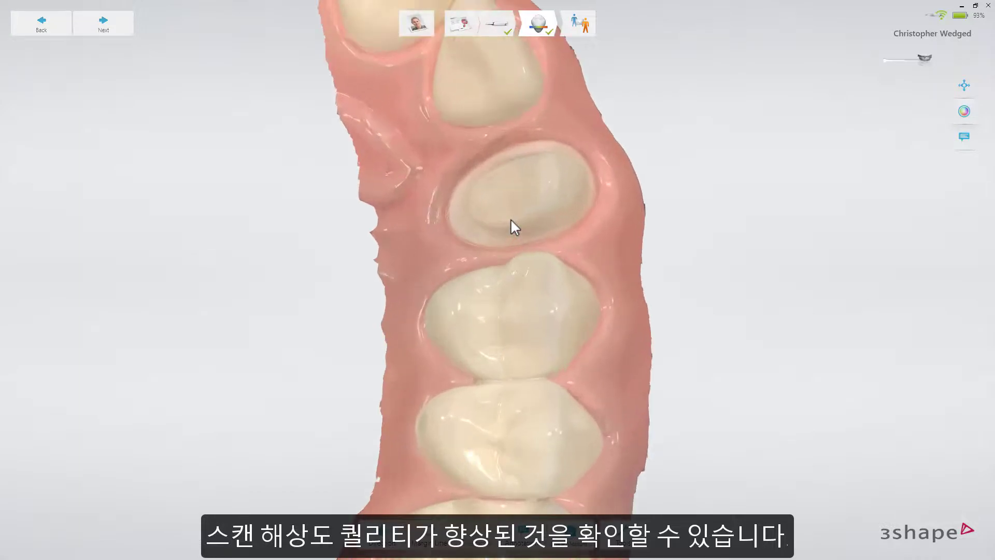
right_click_drag(511, 219, 538, 228)
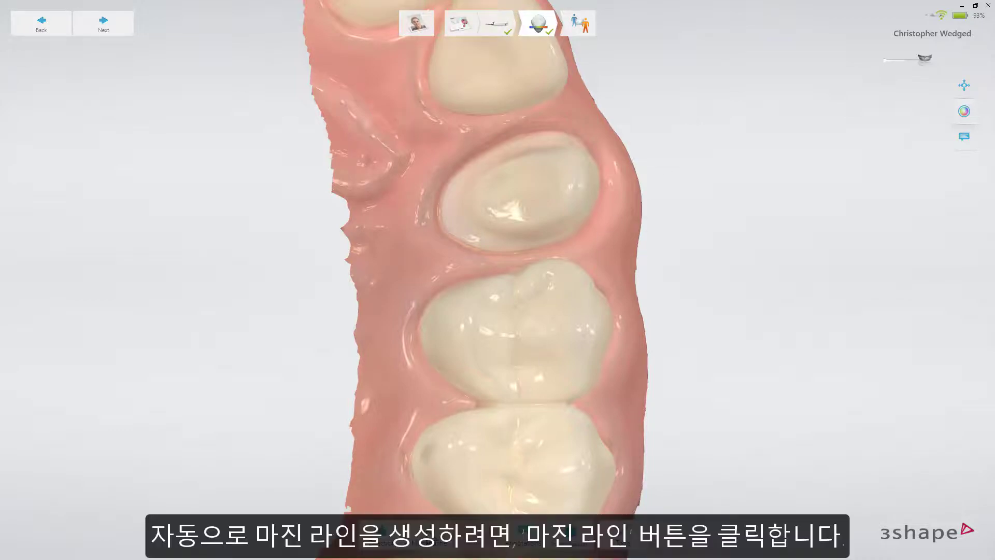
left_click(433, 531)
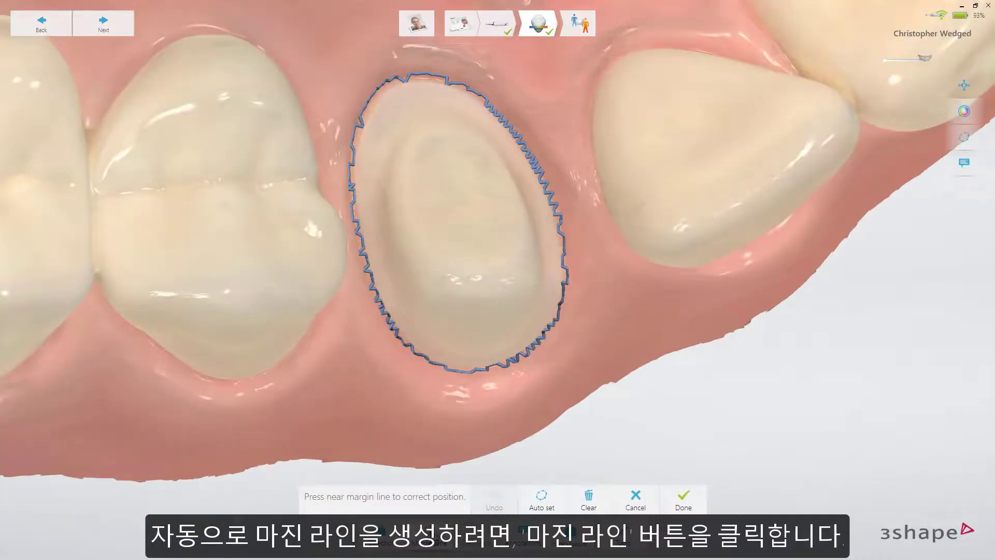
Step: Auto-set a smooth margin line and pull its upper-left section outward
left_click(540, 508)
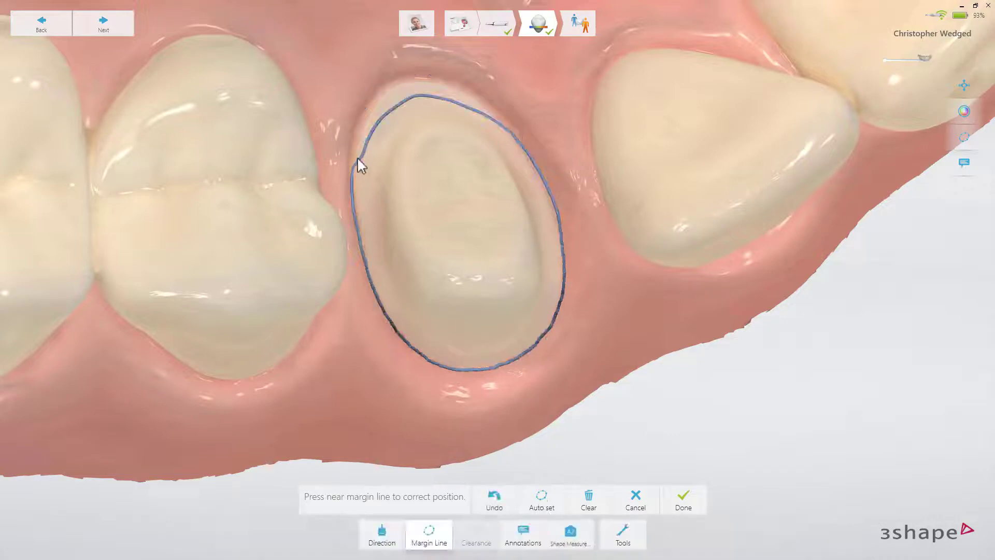
left_click_drag(368, 116, 373, 108)
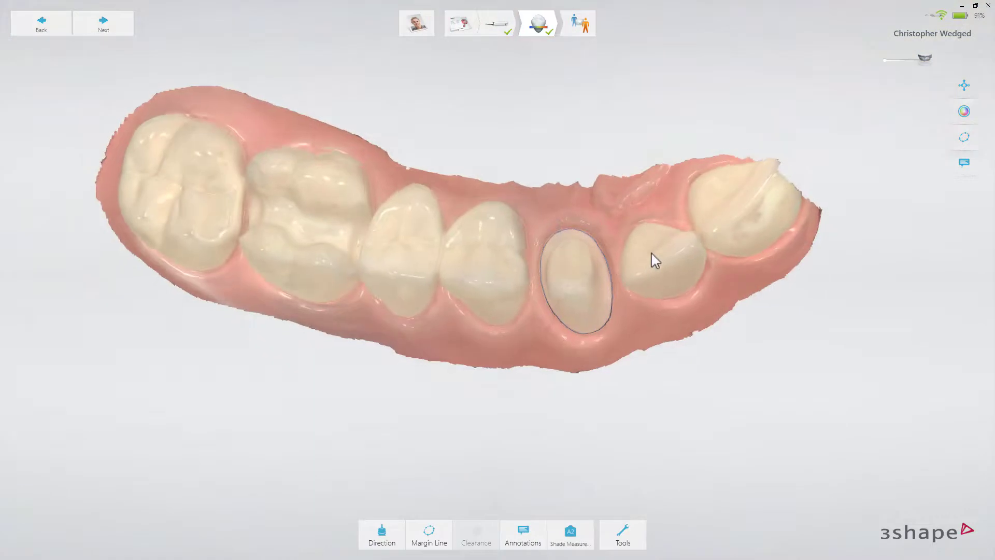
right_click_drag(651, 255, 673, 231)
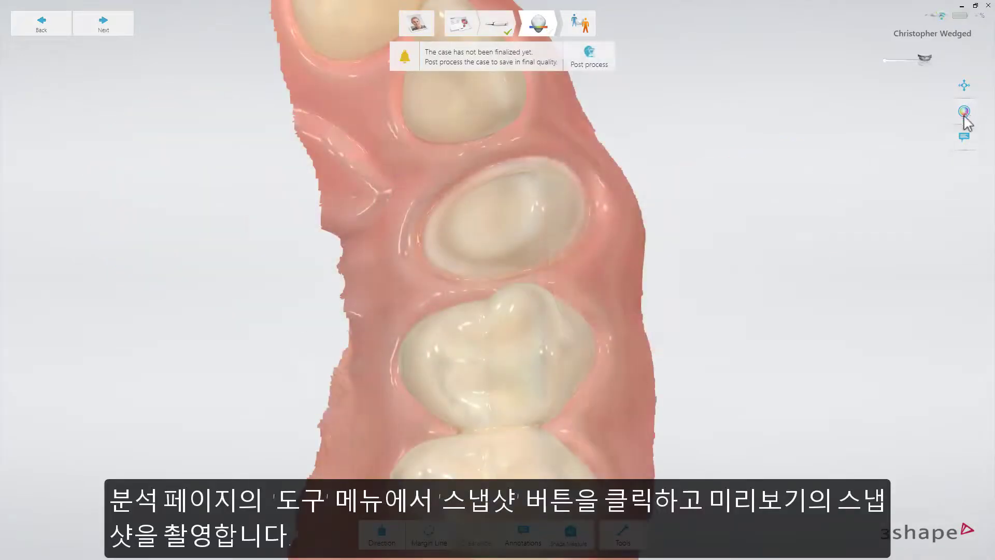
Step: Save a snapshot of the view to the case and post-process the scan again
left_click(633, 532)
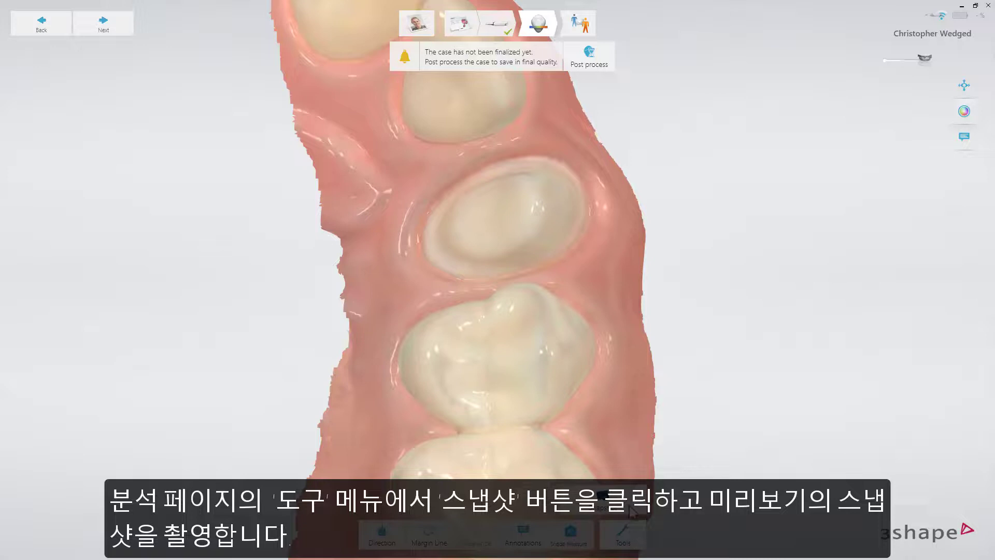
left_click(632, 510)
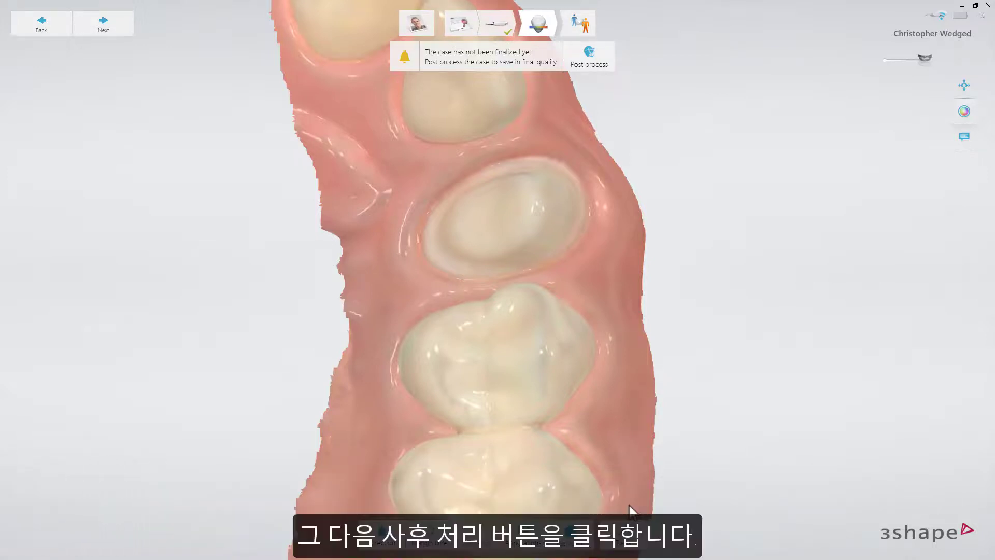
left_click(613, 61)
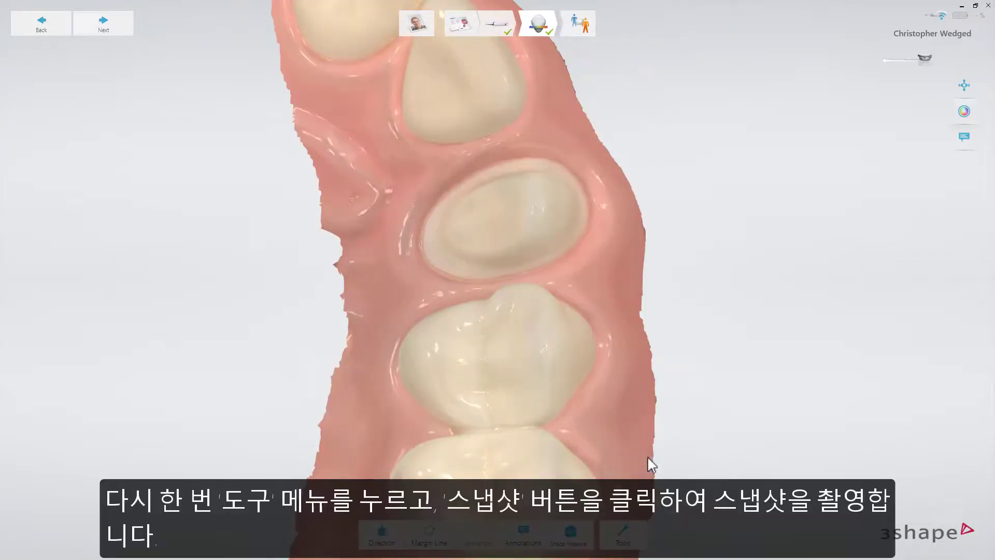
Step: Add a second snapshot and return to the patient window
left_click(635, 539)
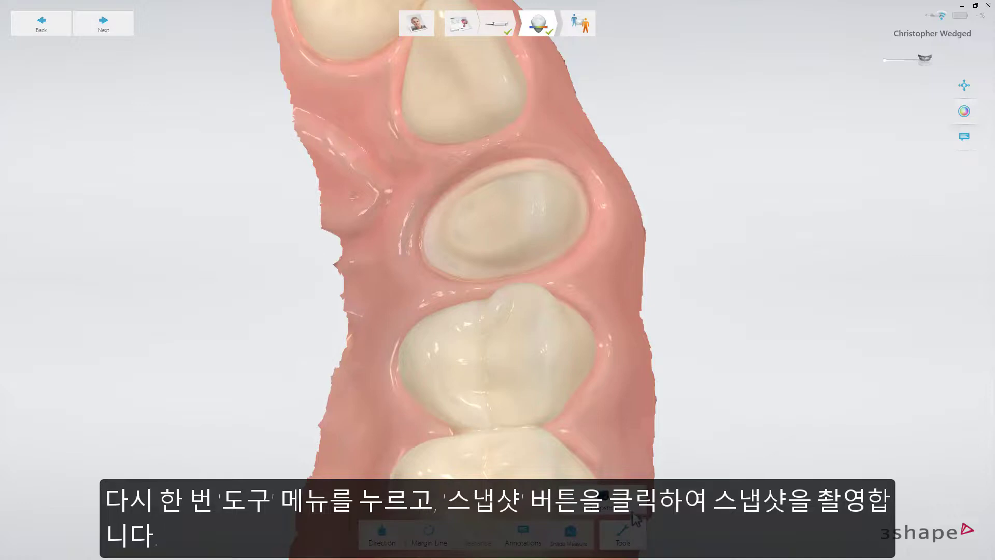
left_click(633, 511)
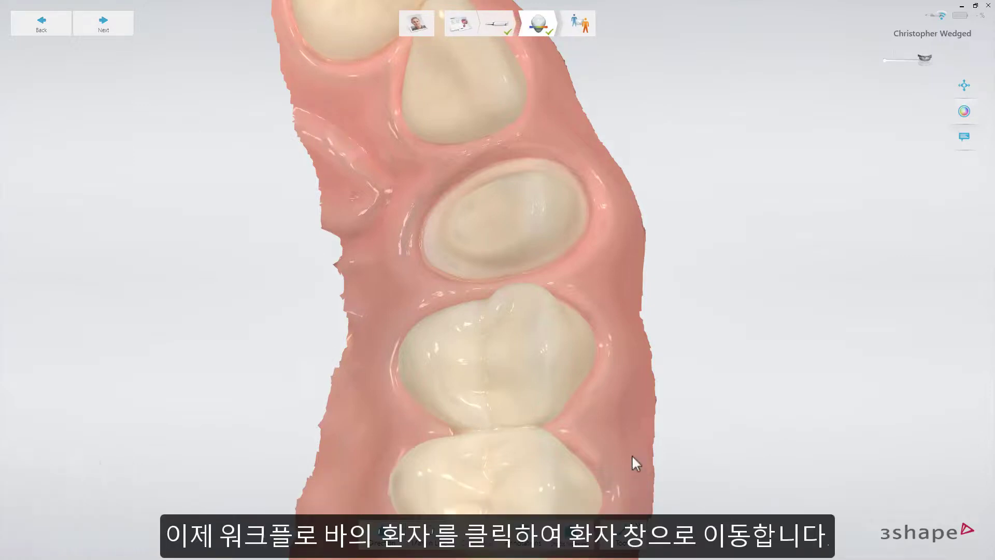
left_click(425, 25)
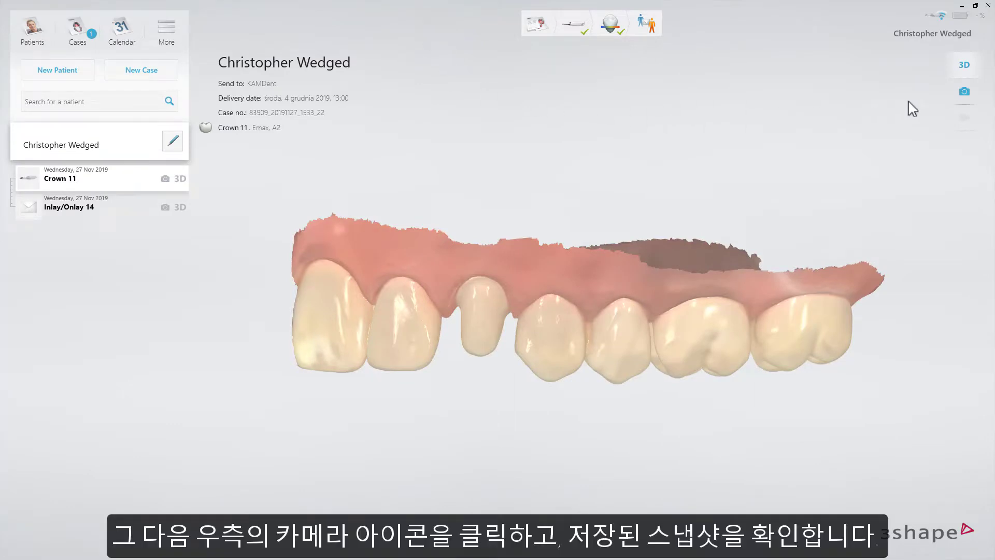
Step: Show the Crown 11 case's saved snapshots, step through all three upper-arch views, then return to the second
left_click(961, 98)
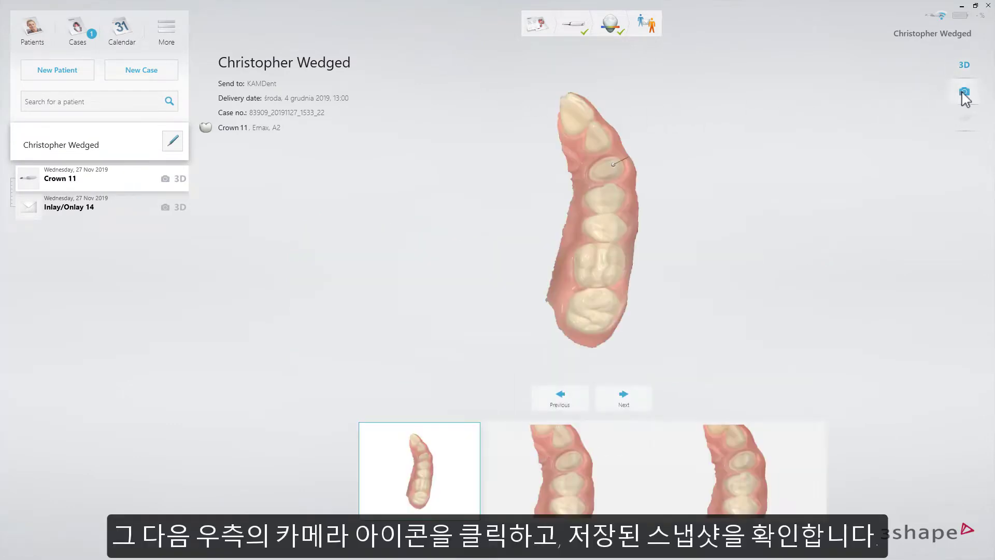
left_click(641, 400)
left_click(641, 400)
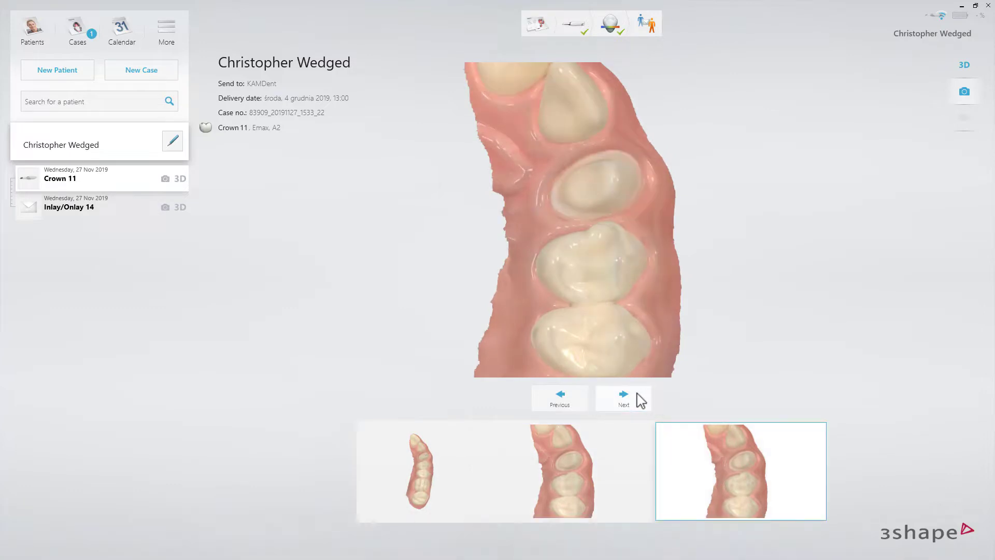
left_click(575, 401)
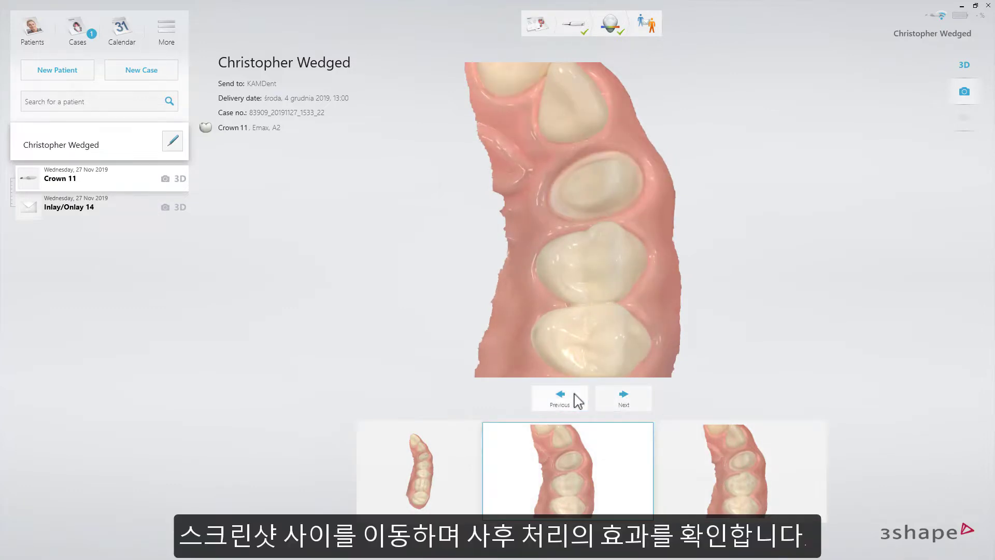